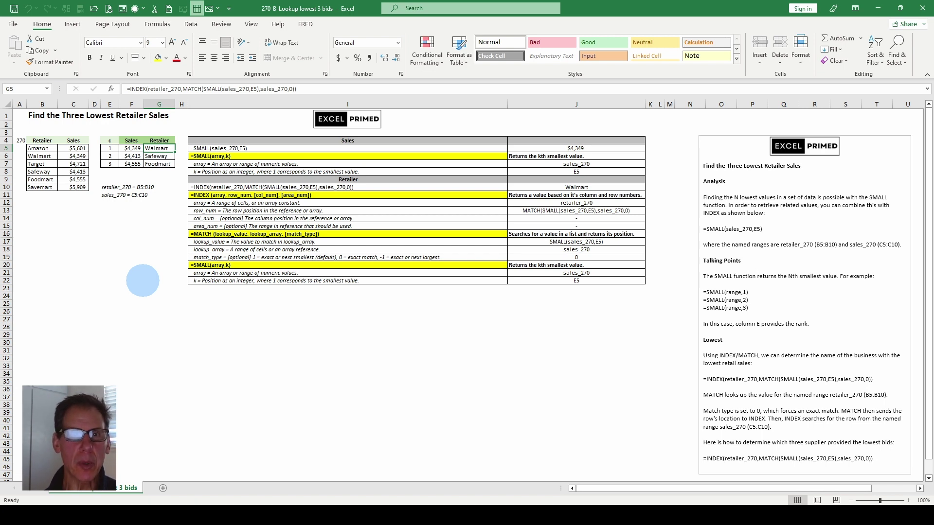
# Step: Bold the first retailer result in G5, and review the INDEX/MATCH formula, the named-range notes and the SMALL formula in F5
pyautogui.hotkey('ctrl', 'b')
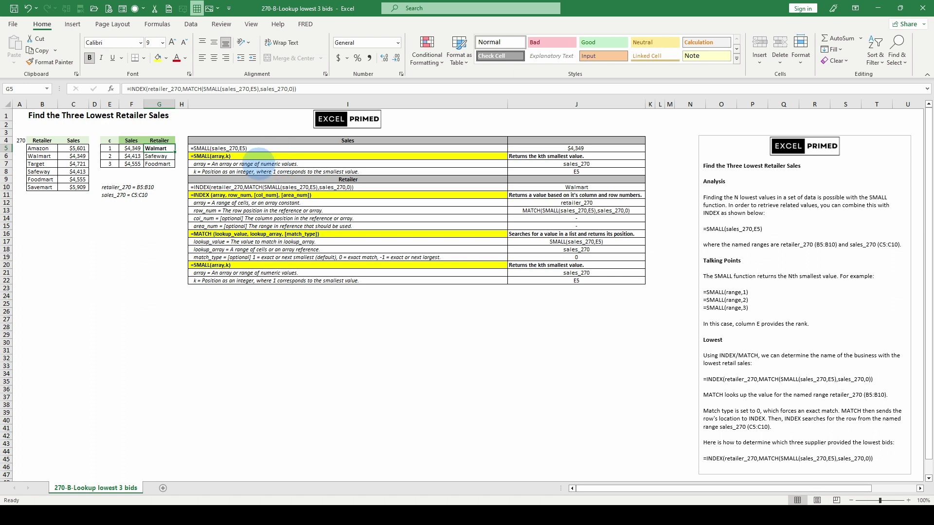
pyautogui.moveTo(130, 147); pyautogui.dragTo(139, 166)
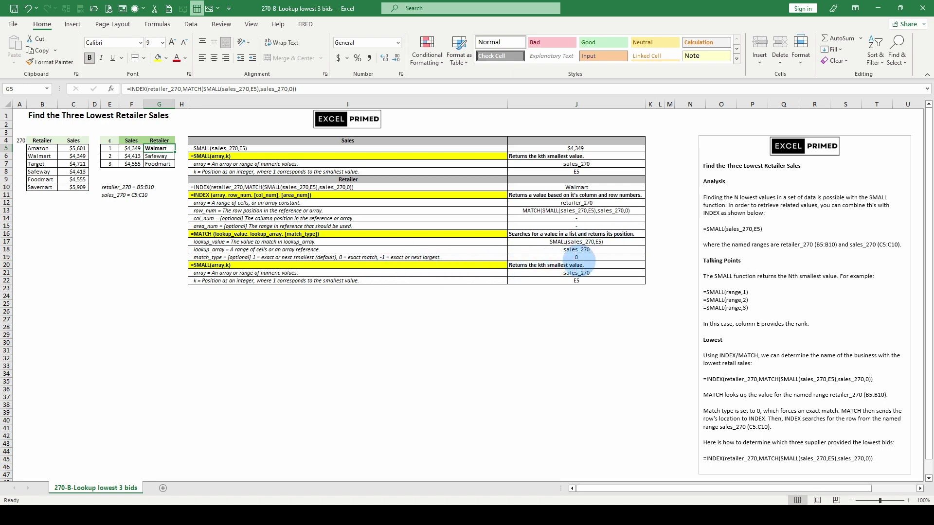
pyautogui.click(208, 186)
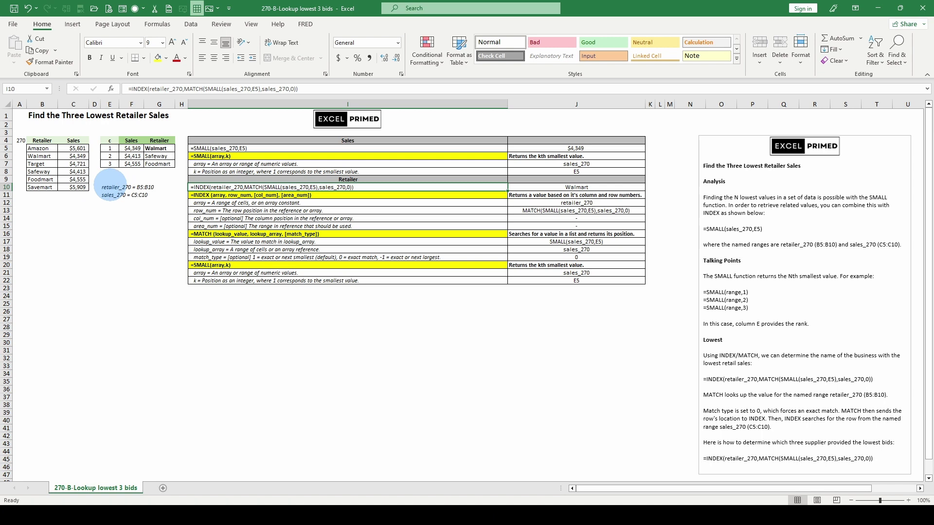
pyautogui.click(111, 187)
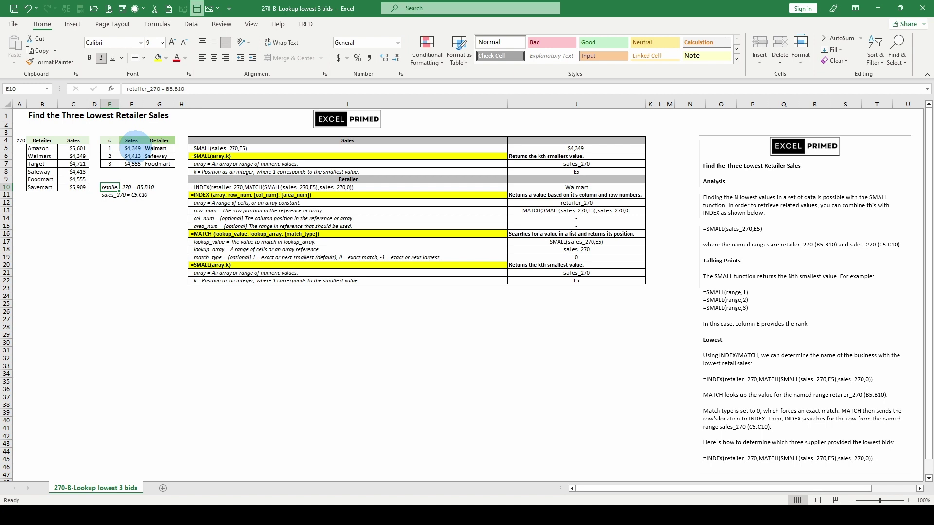
pyautogui.click(133, 147)
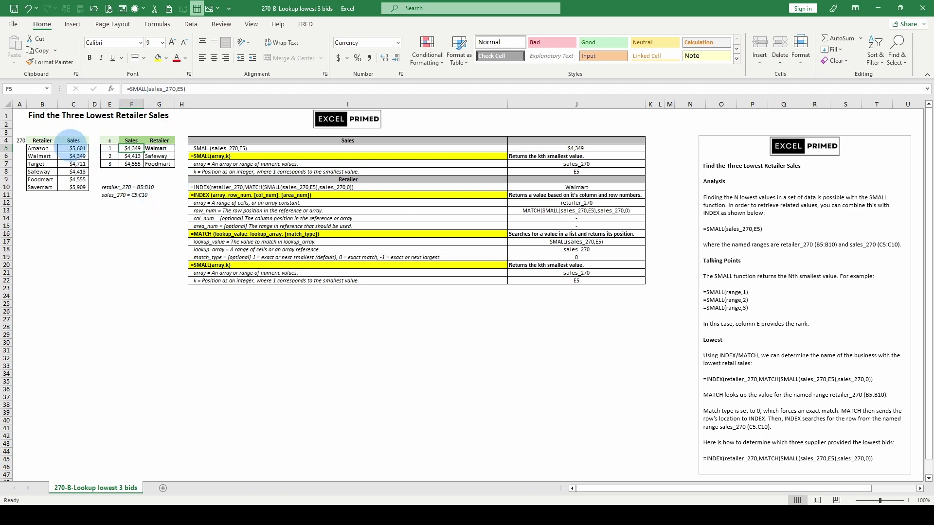
# Step: Select the sales values in C5:C10 and check which ranges the names retailer_270 and sales_270 refer to
pyautogui.moveTo(74, 149); pyautogui.dragTo(78, 189)
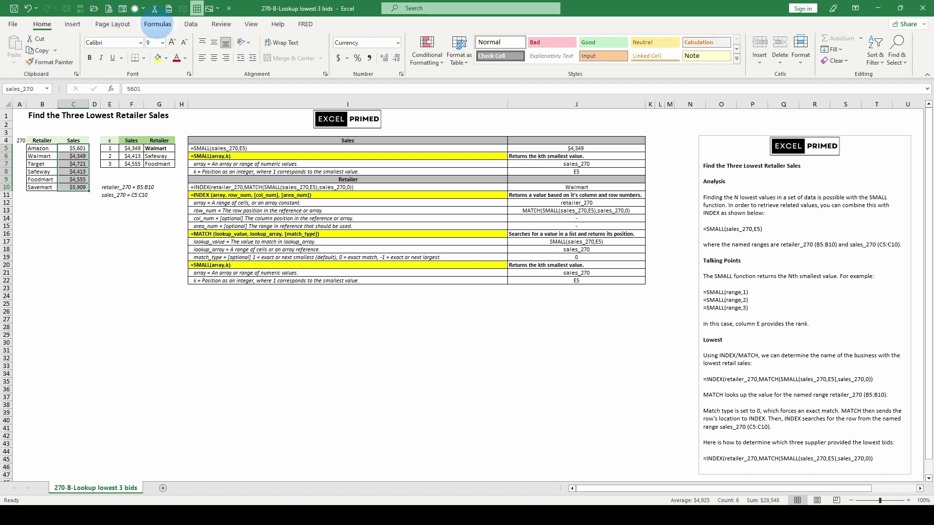
pyautogui.click(157, 25)
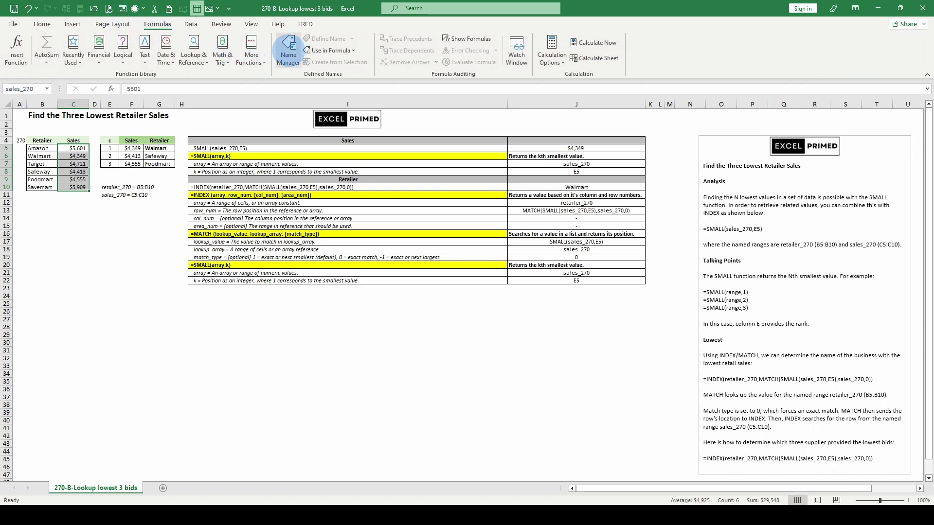
pyautogui.click(288, 46)
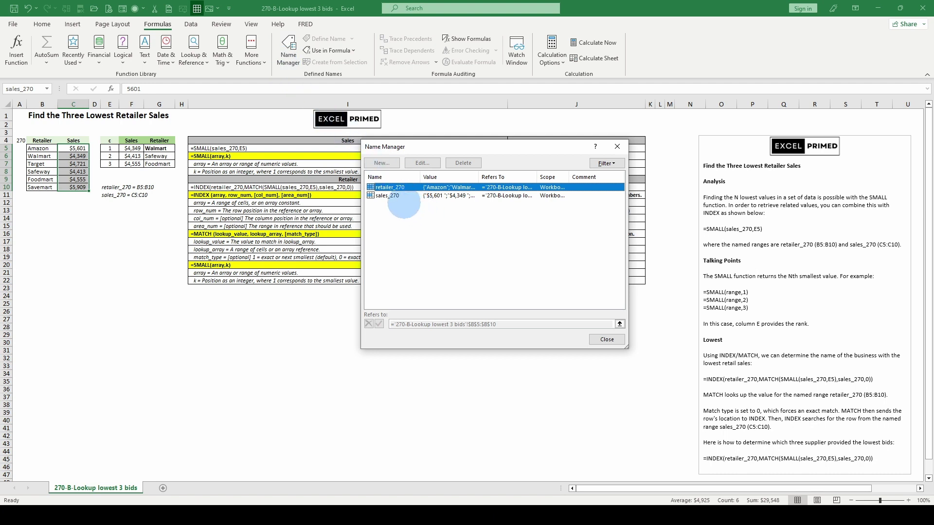
pyautogui.click(387, 196)
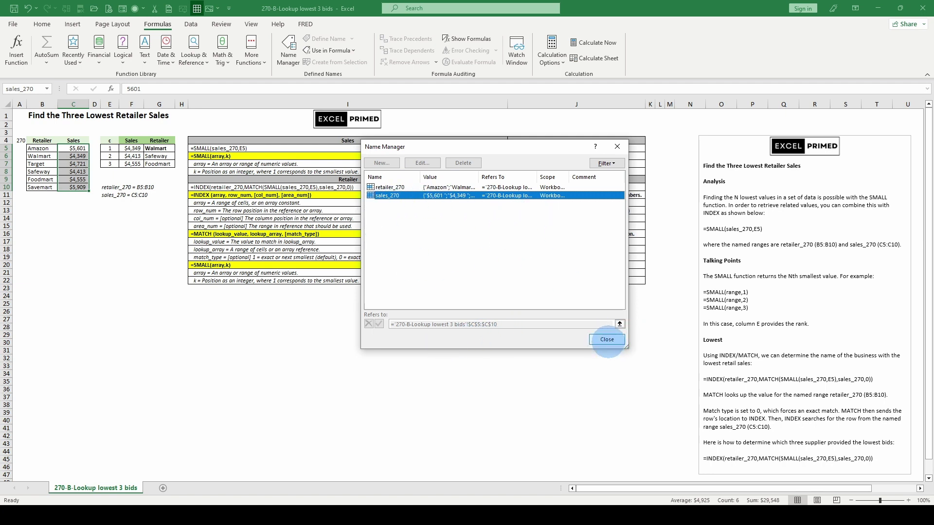
pyautogui.click(607, 340)
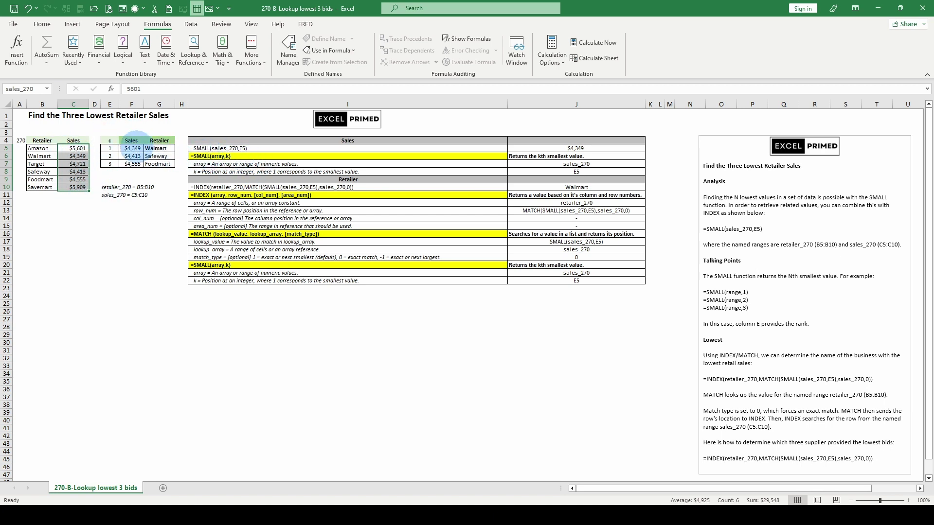
# Step: Examine the array and k arguments of the SMALL formula in F5, leaving the formula unedited
pyautogui.moveTo(131, 148); pyautogui.dragTo(132, 154)
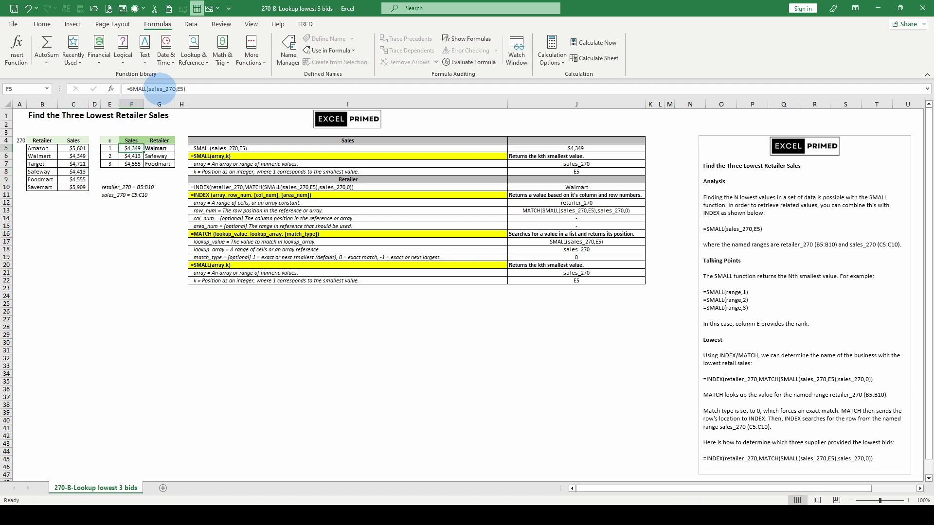
pyautogui.click(155, 89)
pyautogui.click(160, 104)
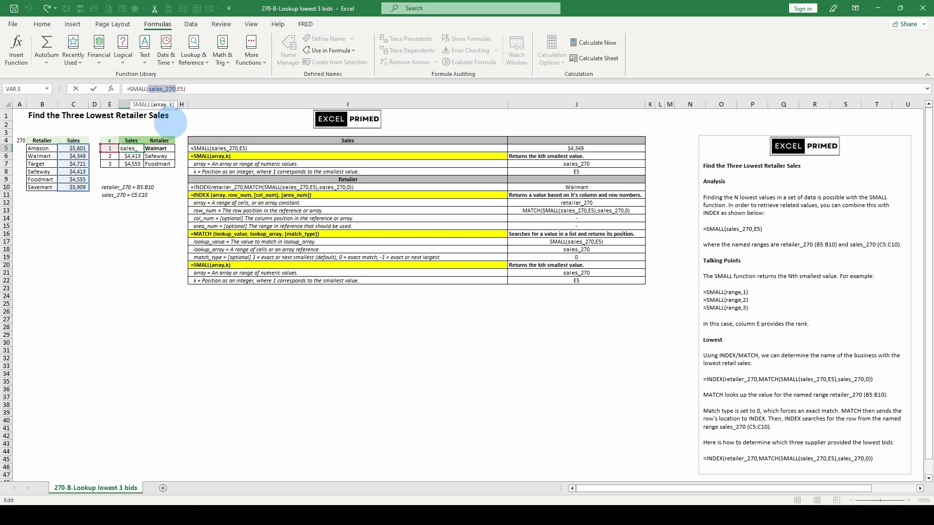
pyautogui.click(171, 104)
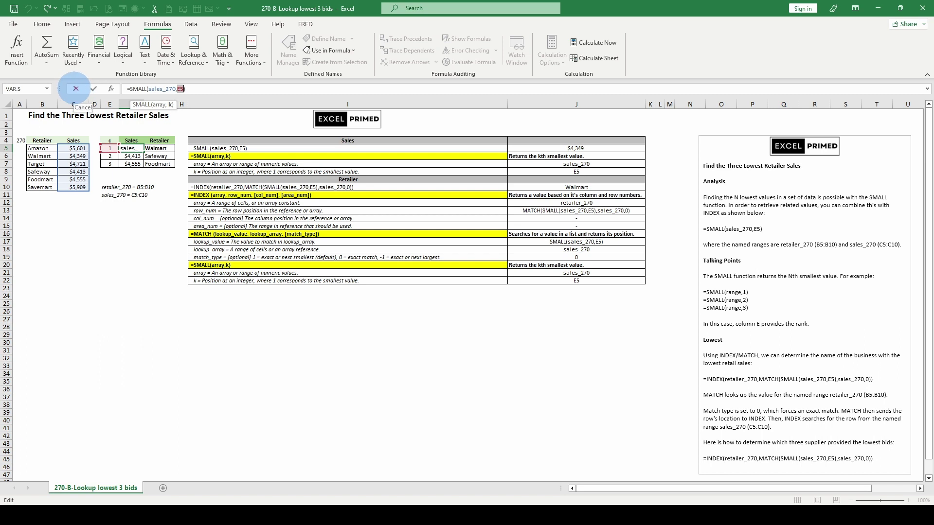
pyautogui.click(75, 89)
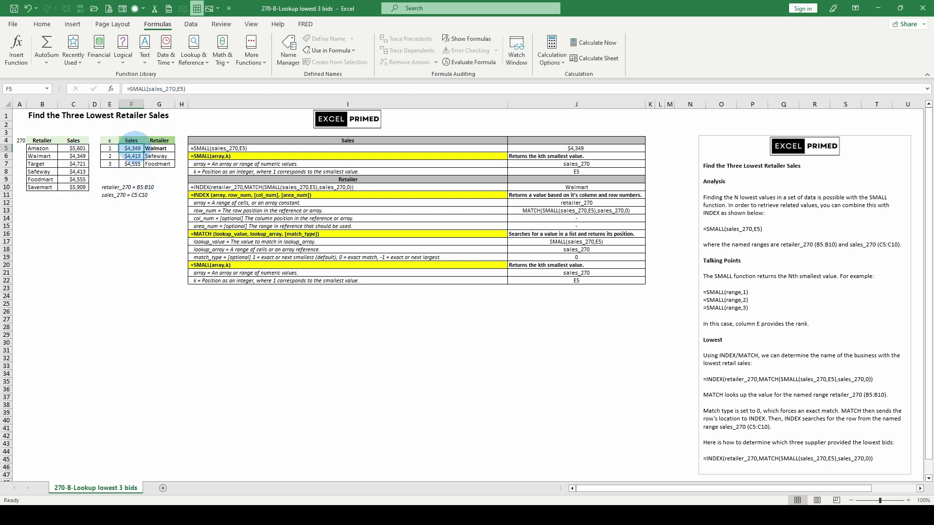
# Step: Compare the retailer formula in G5 with the SMALL formula in F5
pyautogui.click(156, 148)
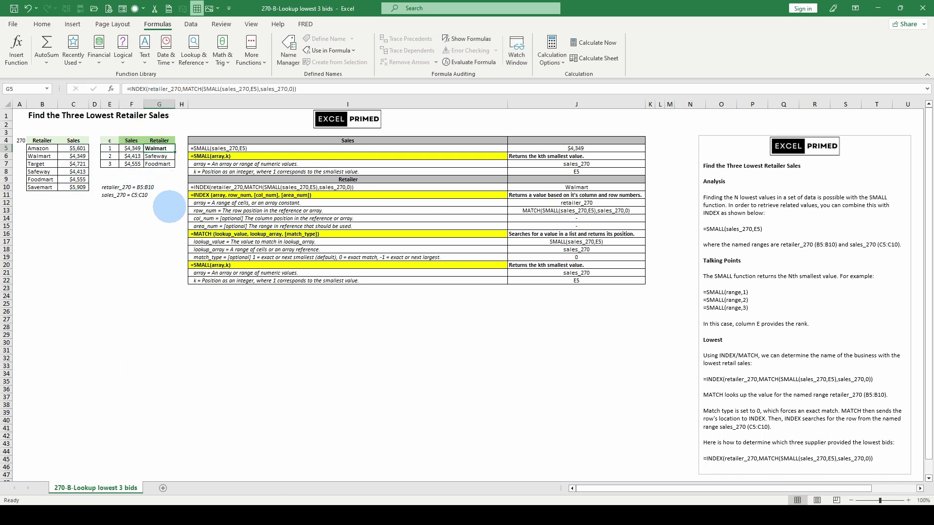
pyautogui.moveTo(132, 149); pyautogui.dragTo(131, 156)
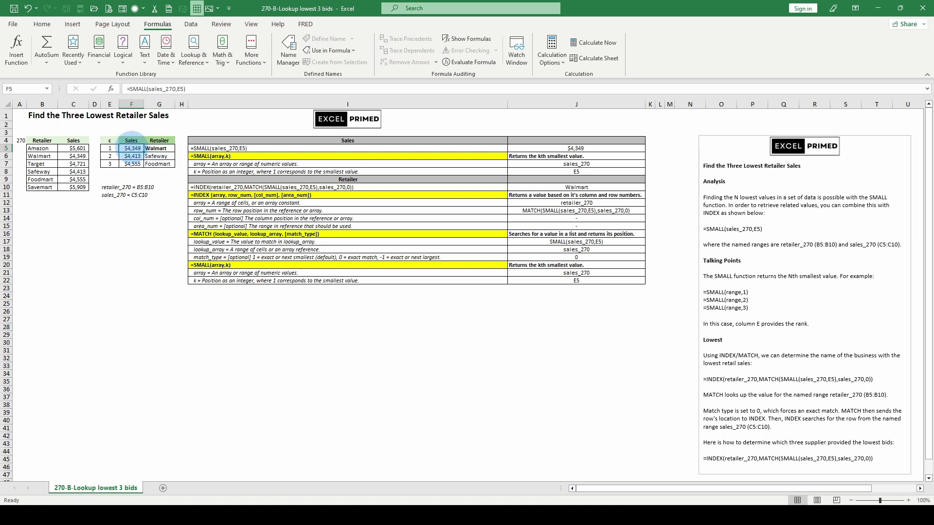
pyautogui.click(131, 147)
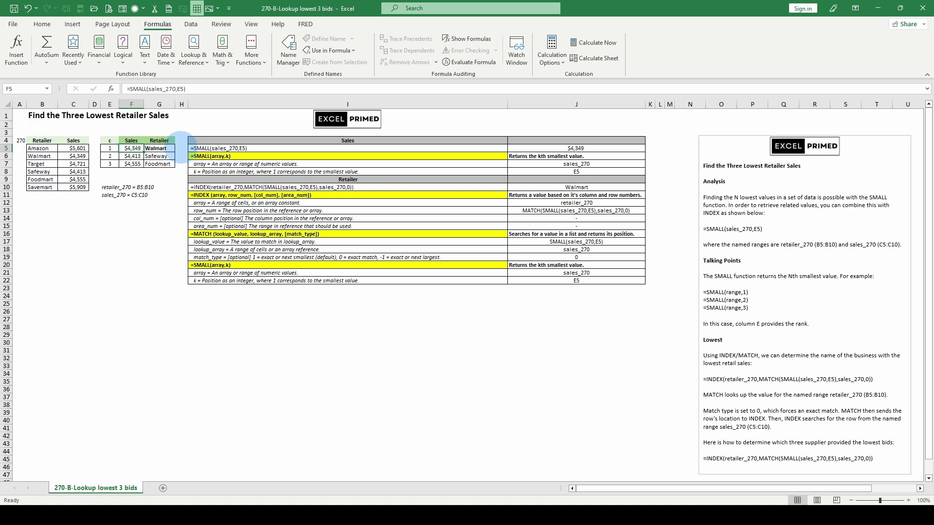
pyautogui.click(180, 148)
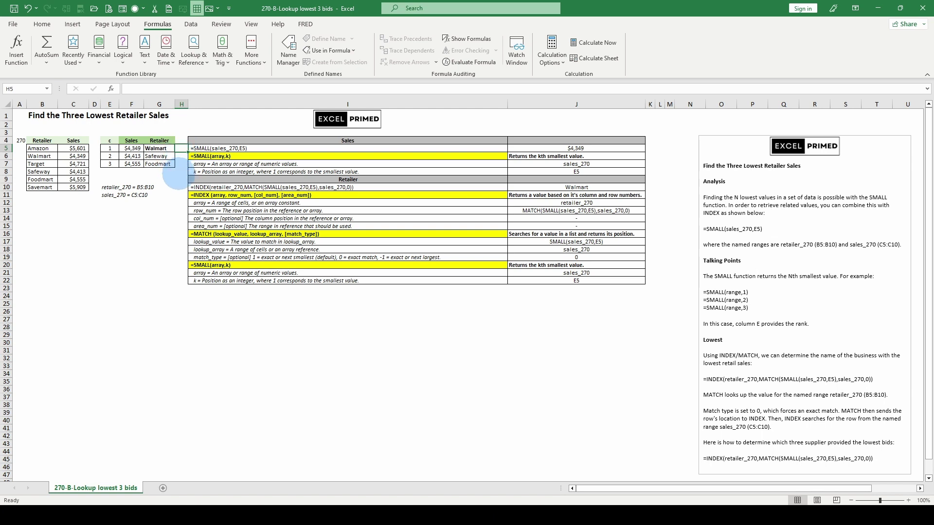
pyautogui.write('=')
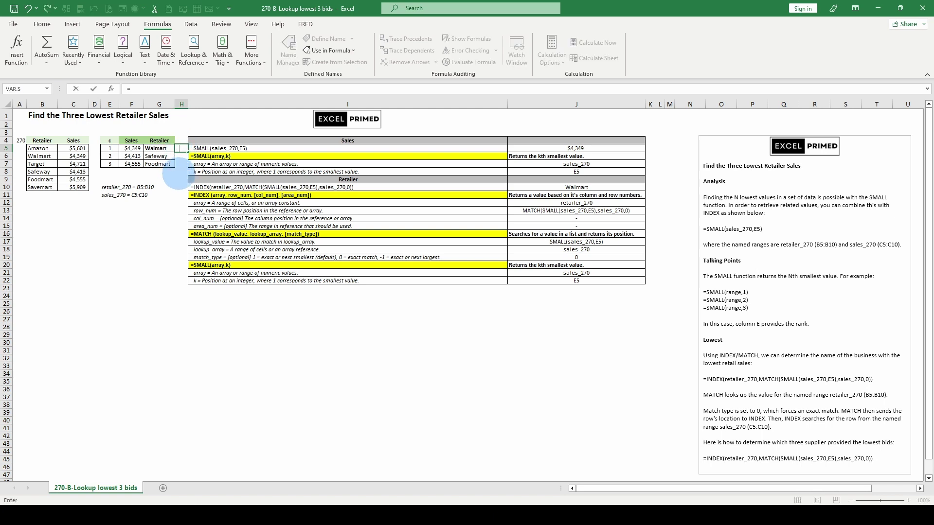
pyautogui.write('(')
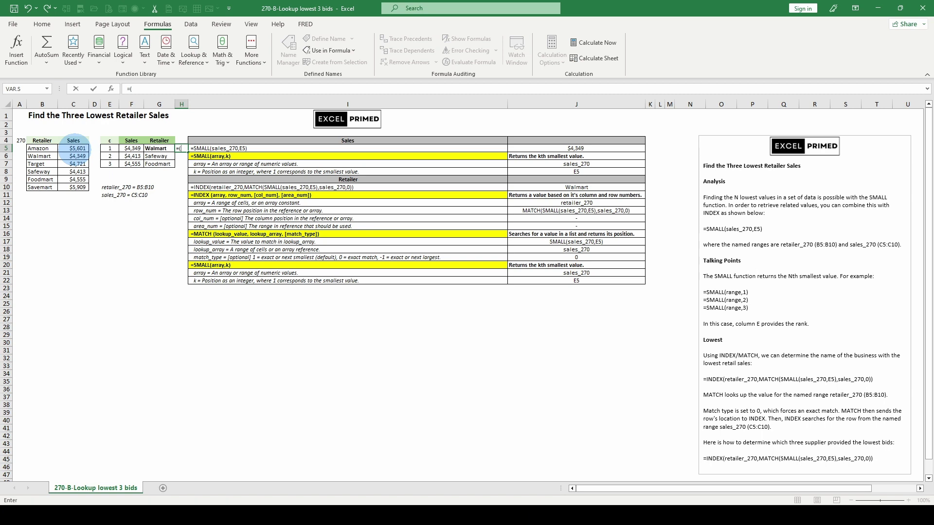
pyautogui.moveTo(39, 148); pyautogui.dragTo(41, 187)
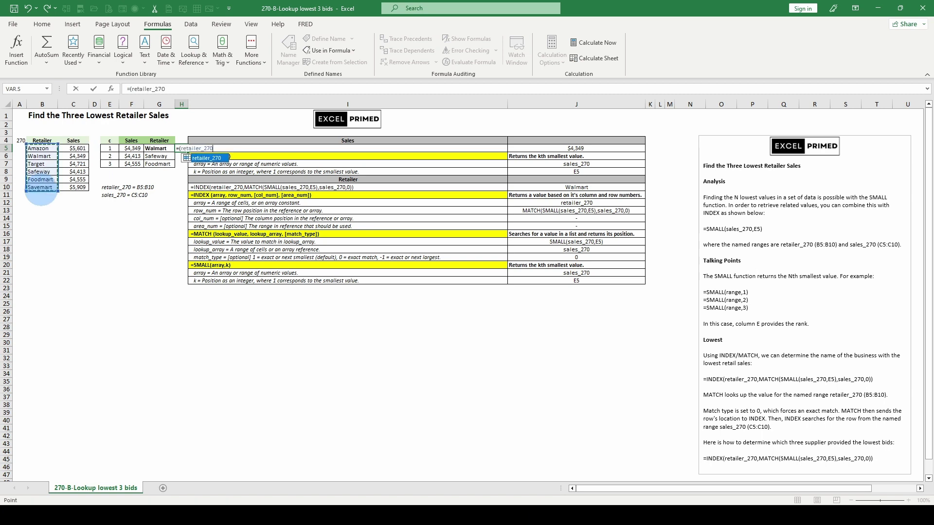
pyautogui.write(',')
pyautogui.click(109, 148)
pyautogui.press('Return')
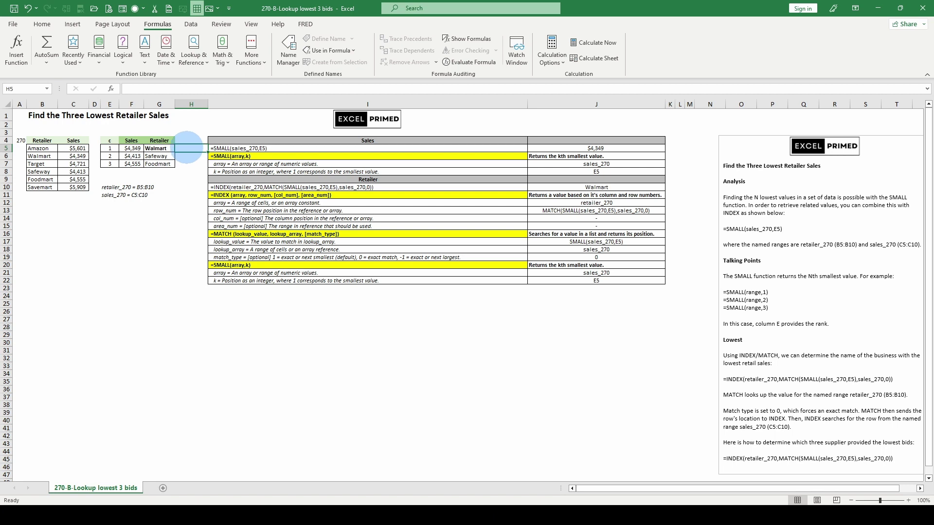
# Step: Try the formula =SMALL(retailer_270,E5) in cell H5, using the retailer names as the array
pyautogui.write('=sma')
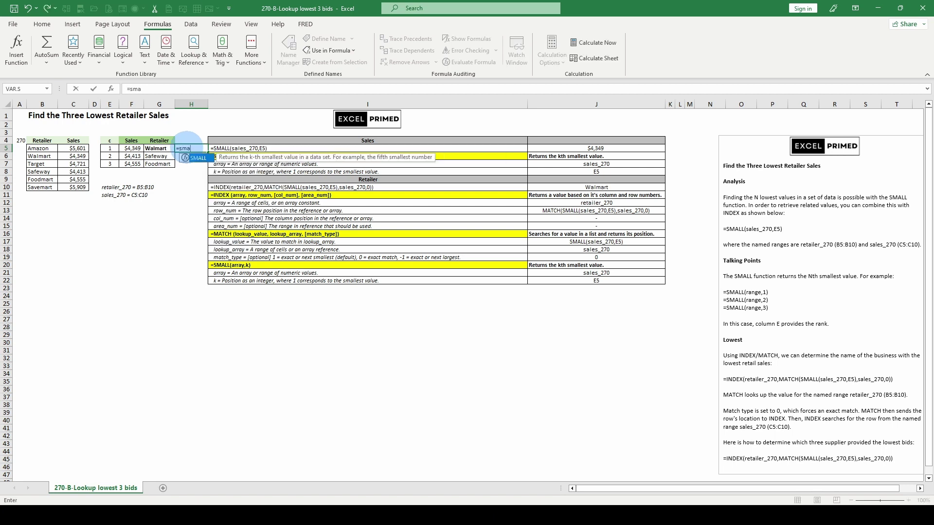
pyautogui.write('ll(')
pyautogui.moveTo(38, 149); pyautogui.dragTo(35, 188)
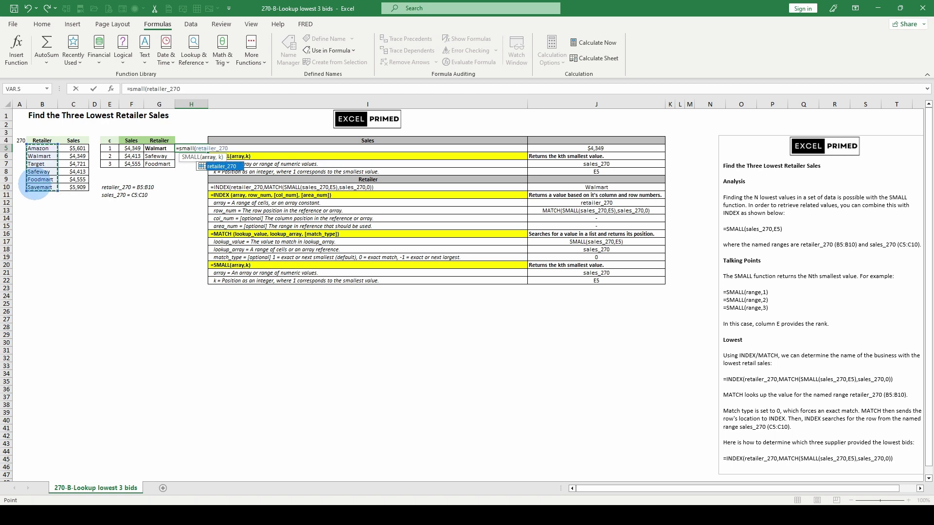
pyautogui.write(',')
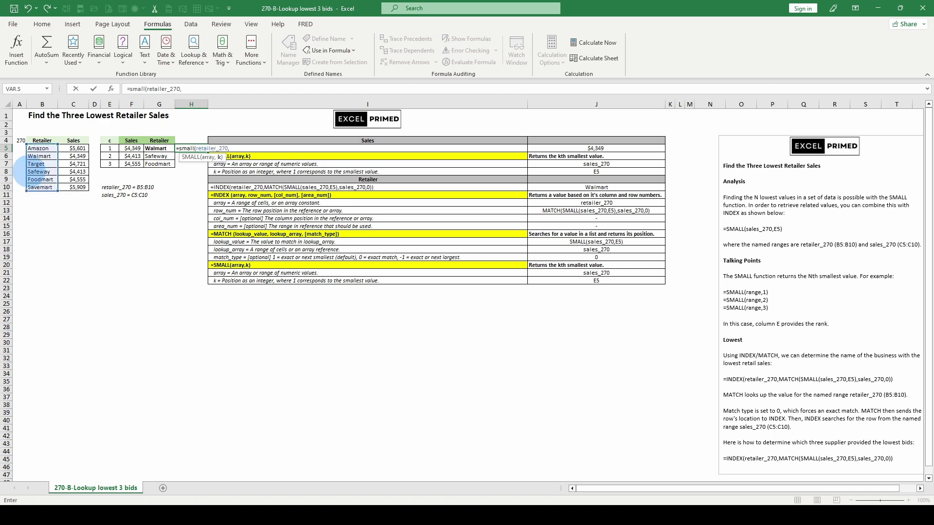
pyautogui.click(110, 148)
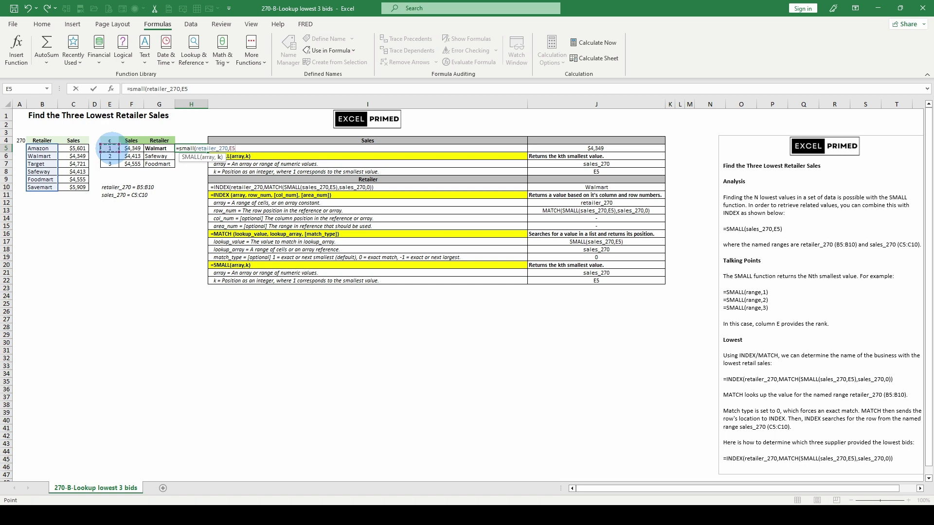
pyautogui.press('Return')
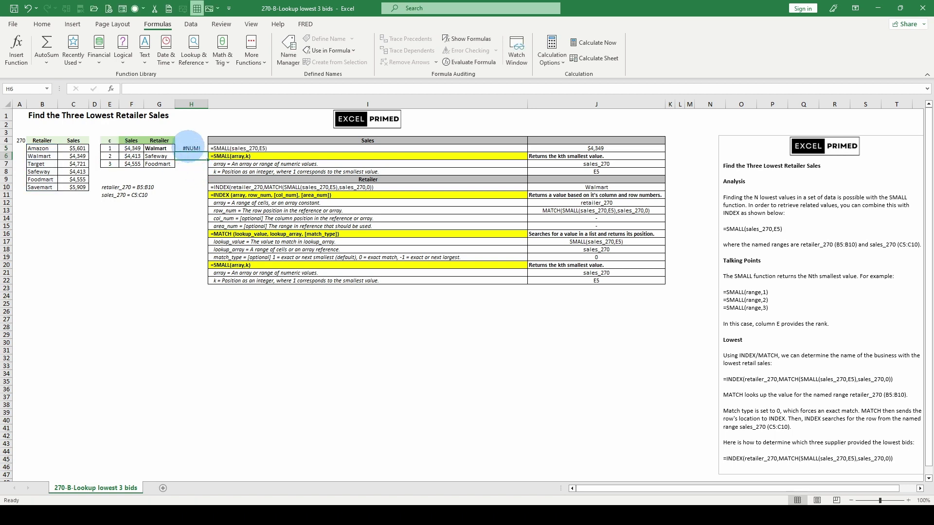
# Step: Compare the SMALL test formula in H5 with the INDEX/MATCH formula in G5
pyautogui.click(190, 147)
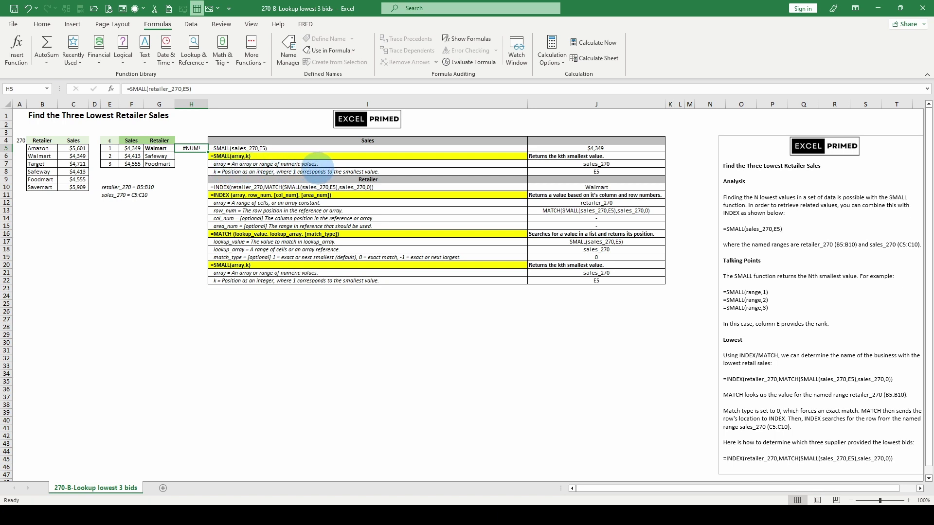
pyautogui.click(150, 148)
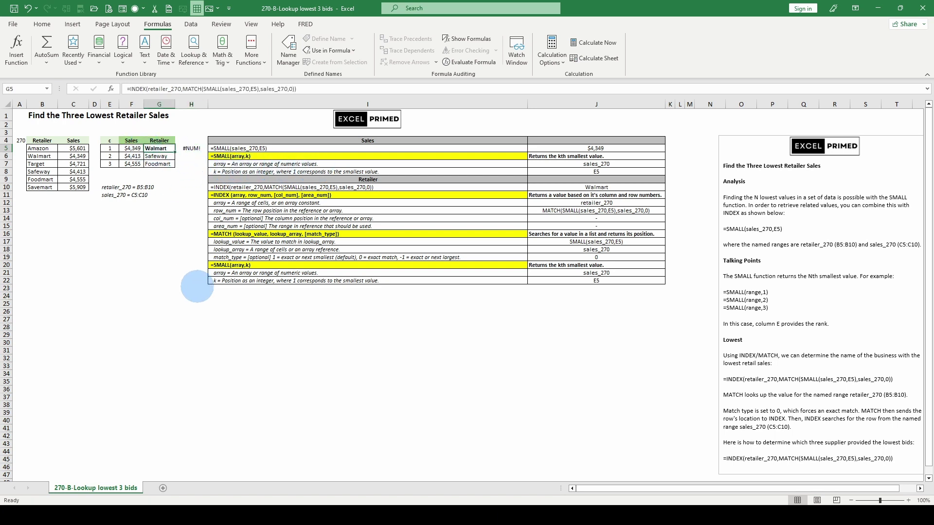
pyautogui.moveTo(160, 148); pyautogui.dragTo(166, 162)
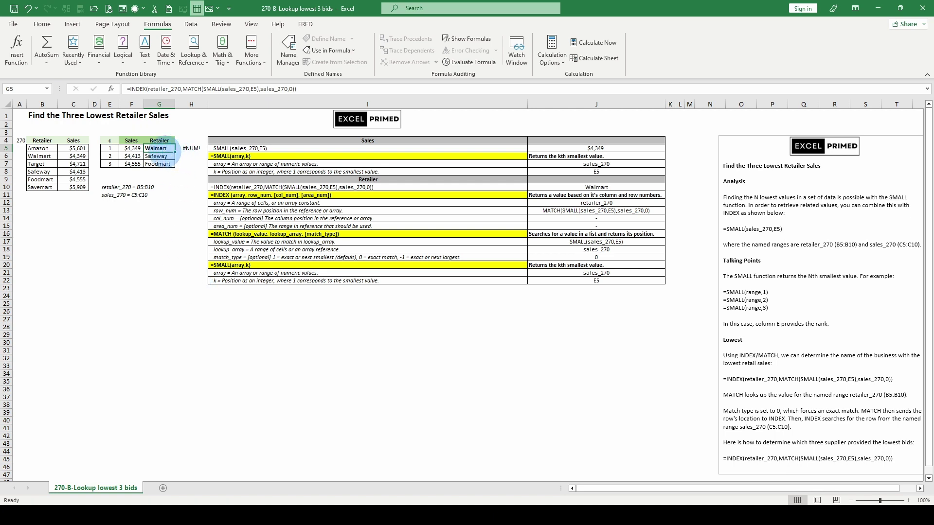
pyautogui.click(160, 149)
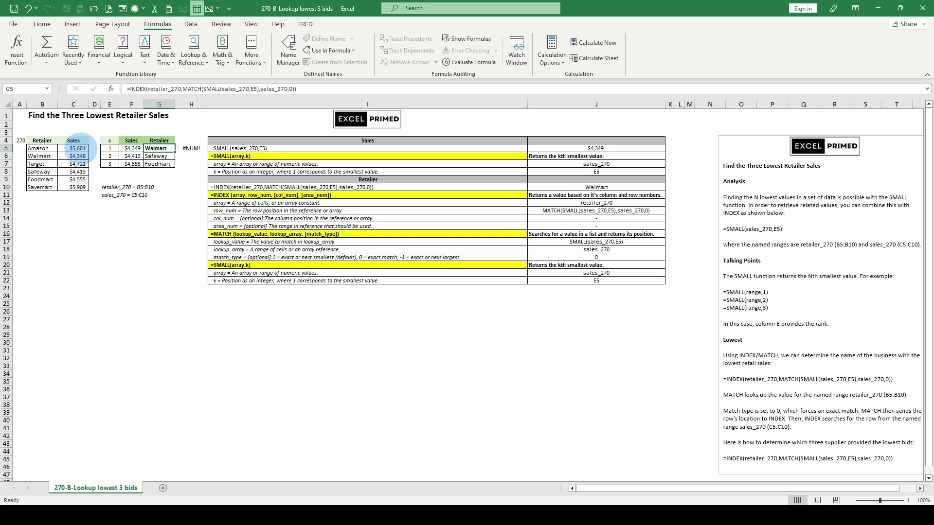
# Step: Undo the SMALL test formula in H5 and the widening of column H
pyautogui.click(190, 148)
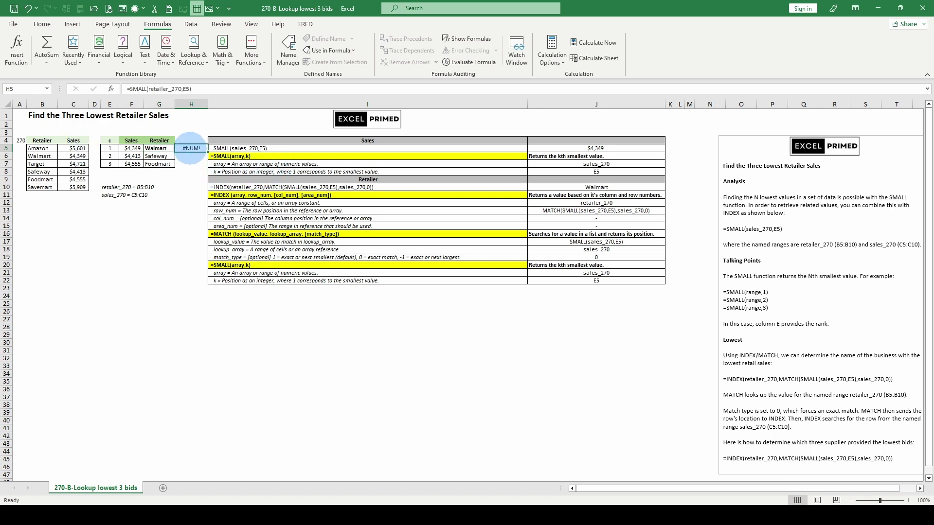
pyautogui.hotkey('ctrl', 'z')
pyautogui.hotkey('ctrl', 'z')
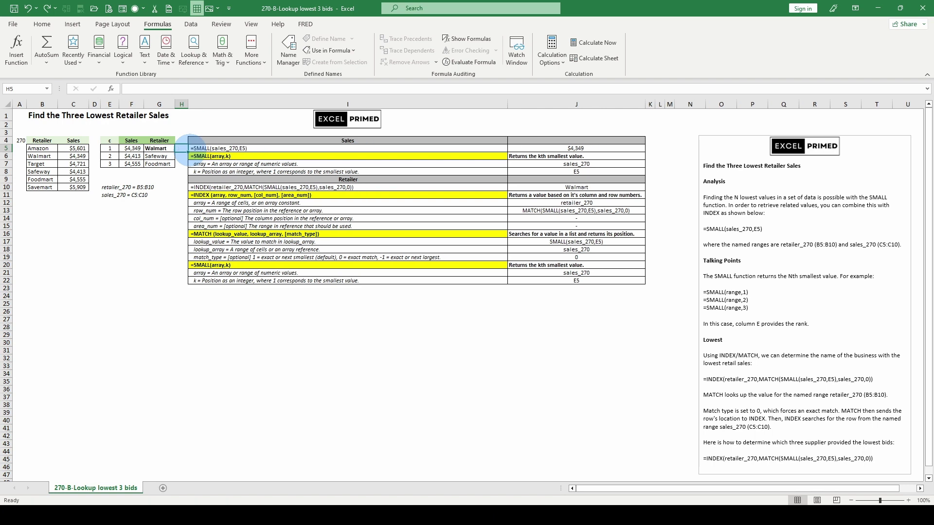
# Step: Examine the sales_270 array argument of SMALL inside the retailer formula in G5 and the rank numbers in column E
pyautogui.click(158, 147)
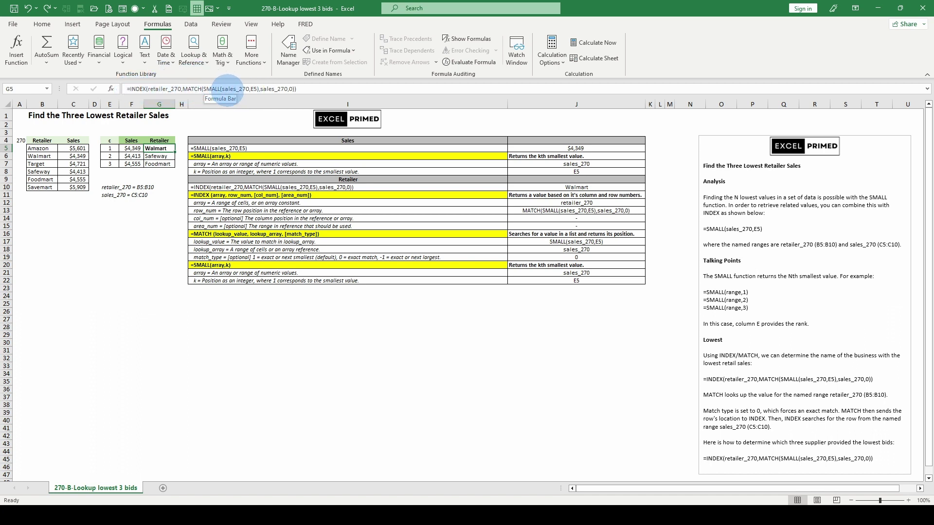
pyautogui.click(226, 89)
pyautogui.doubleClick(235, 89)
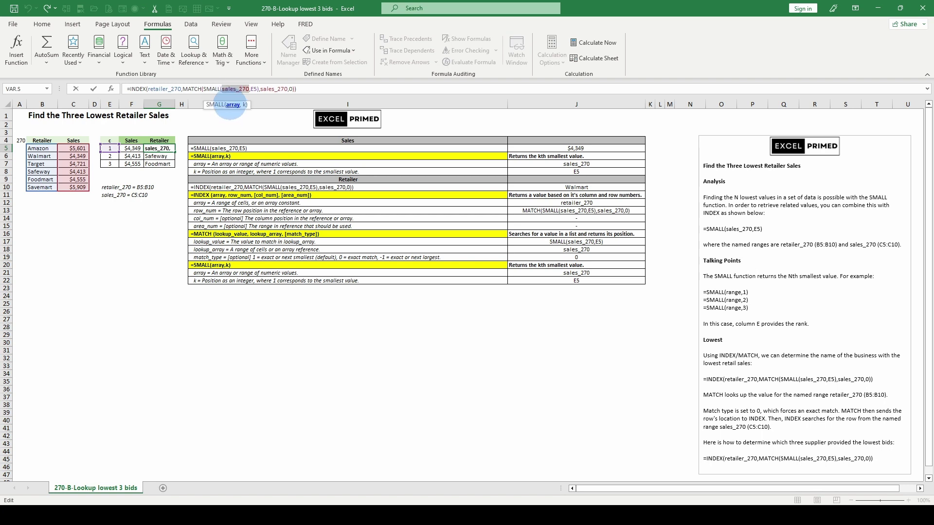
pyautogui.moveTo(110, 148); pyautogui.dragTo(109, 164)
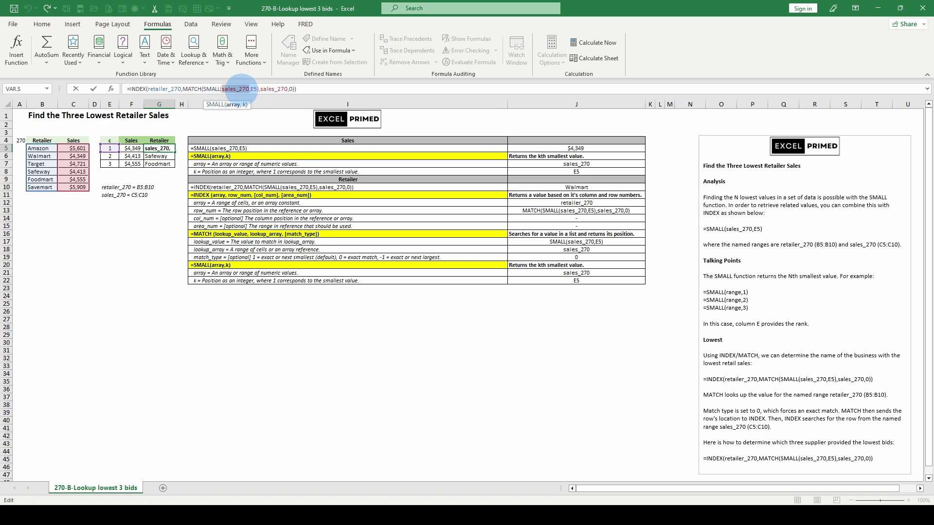
pyautogui.press('Escape')
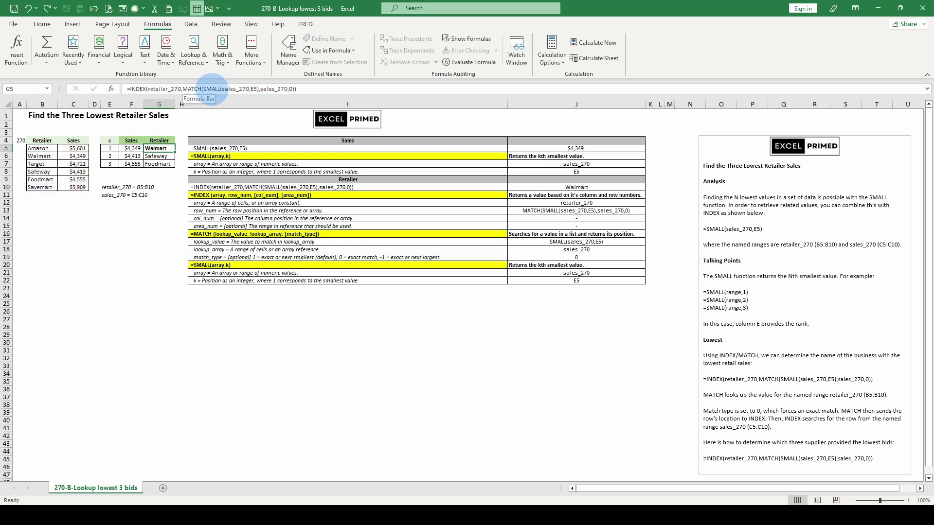
# Step: Examine the lookup_value, lookup_array and match_type arguments of MATCH in the G5 formula one after another
pyautogui.click(199, 89)
pyautogui.click(220, 105)
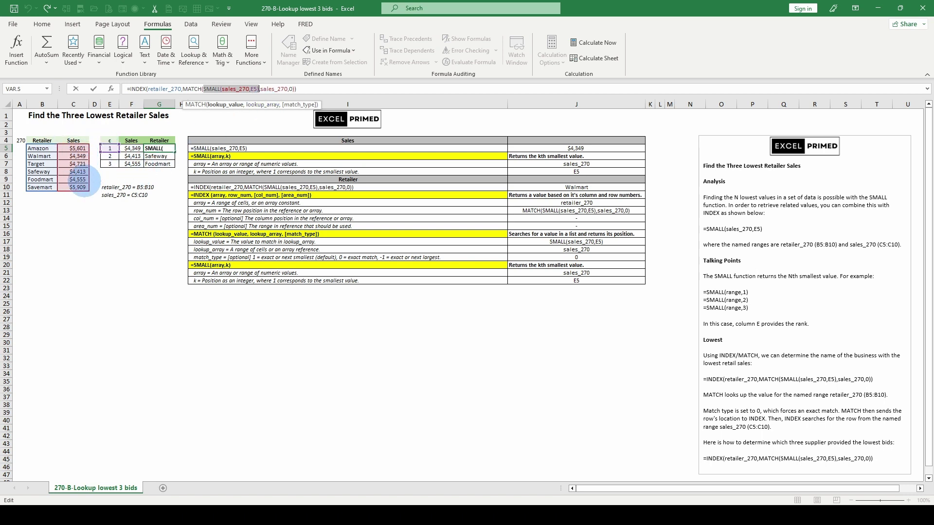
pyautogui.click(262, 105)
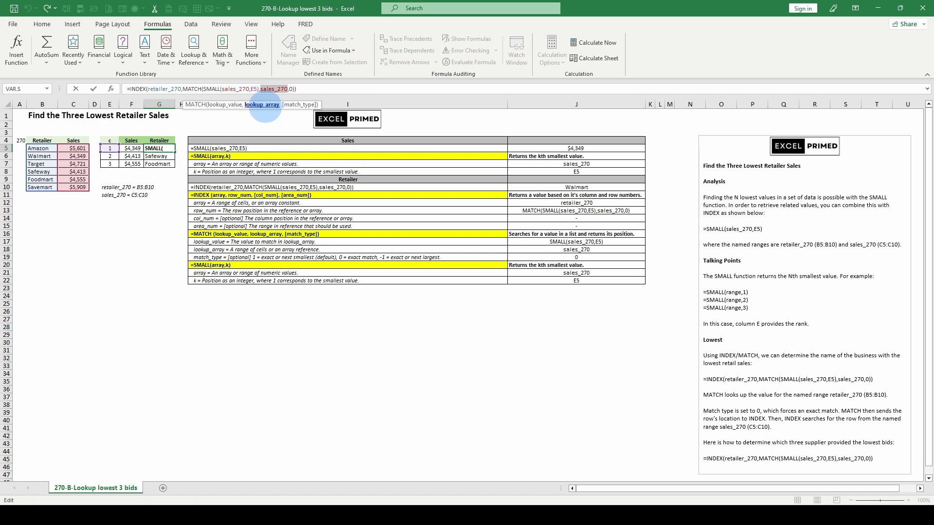
pyautogui.click(297, 105)
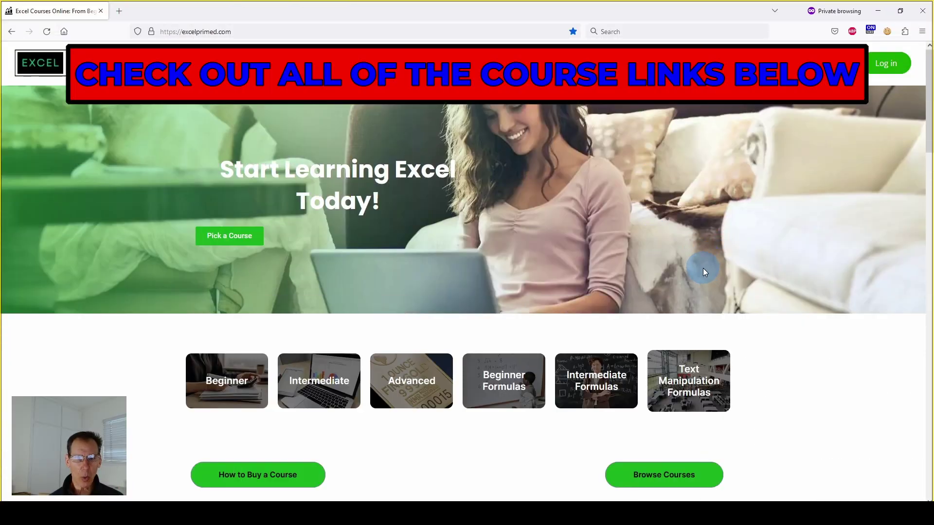
# Step: Look through the Excel course listings on the excelprimed.com home page in the browser, from Data & Text Manipulation to Formulas
pyautogui.scroll(-6, 703, 271)
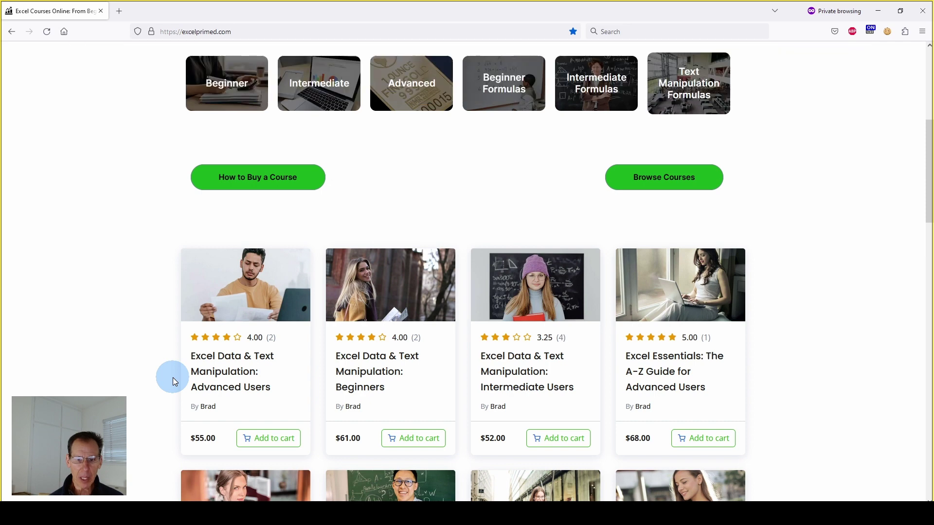
pyautogui.scroll(-2, 656, 273)
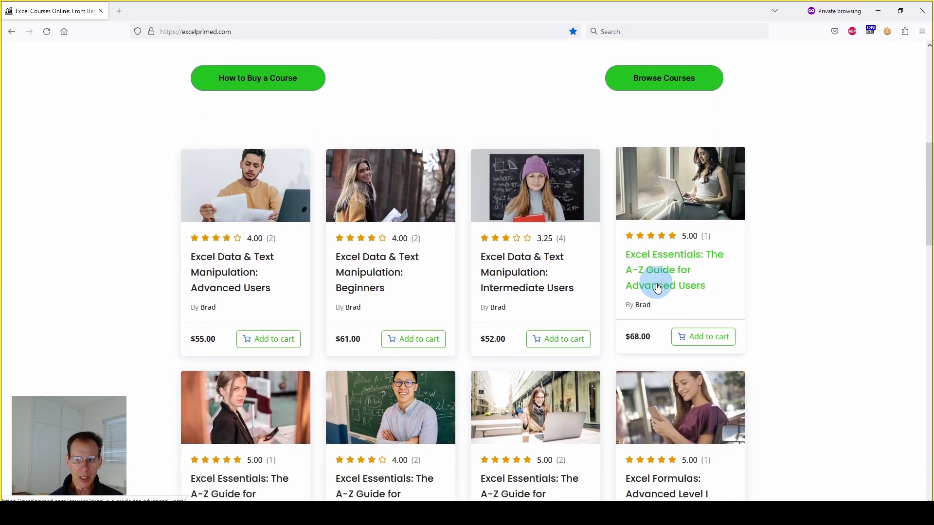
pyautogui.scroll(-1, 699, 238)
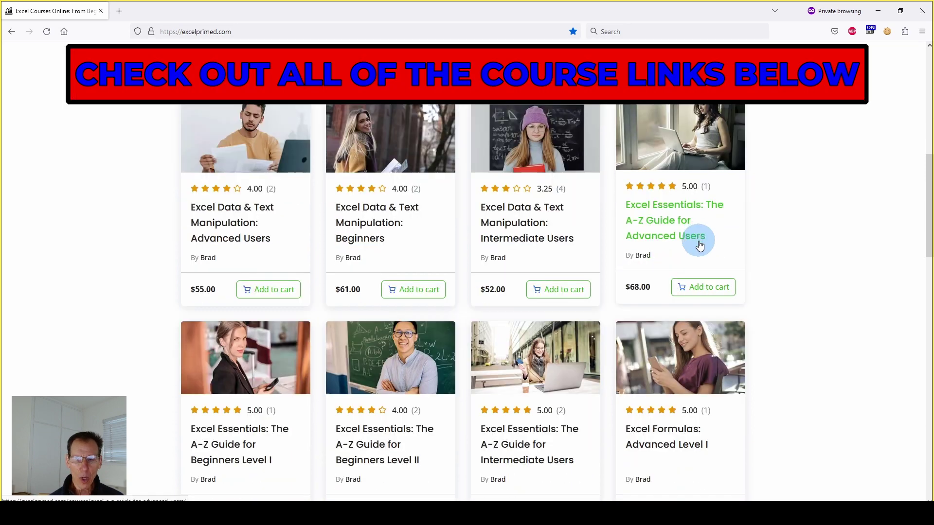
pyautogui.scroll(1, 699, 243)
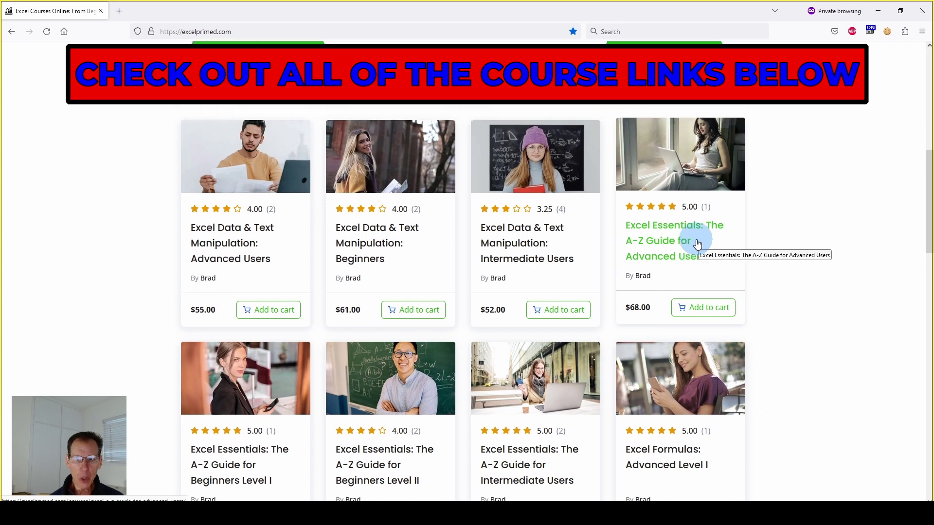
pyautogui.scroll(-1, 697, 243)
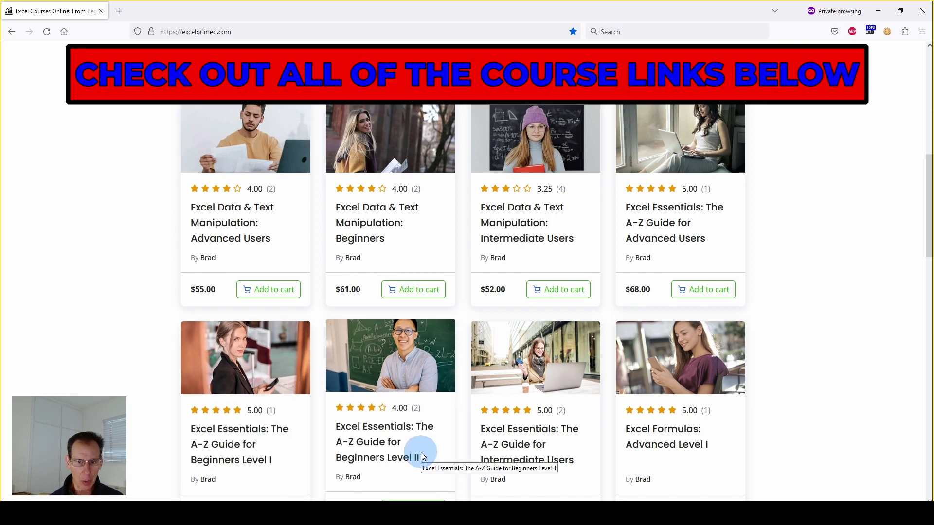
pyautogui.scroll(-1, 421, 452)
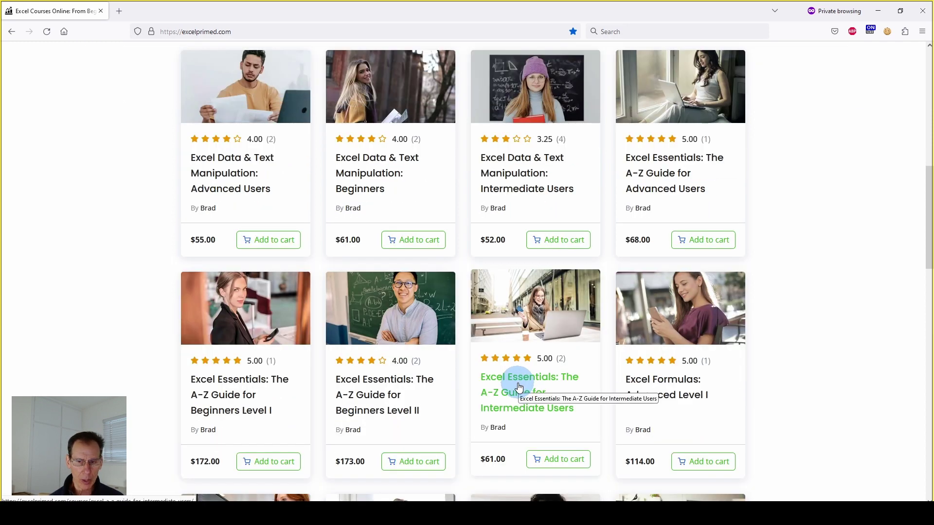
pyautogui.scroll(-1, 671, 344)
pyautogui.scroll(-1, 708, 326)
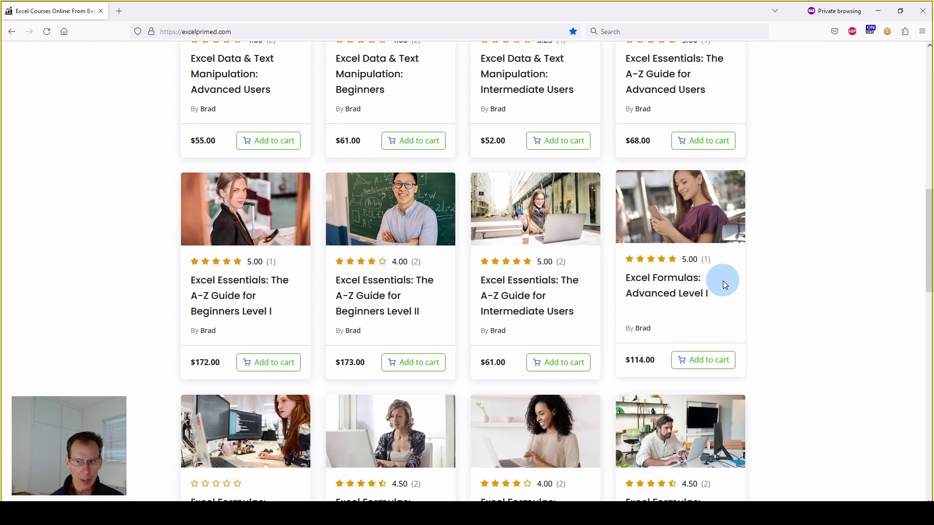
pyautogui.scroll(-1, 454, 427)
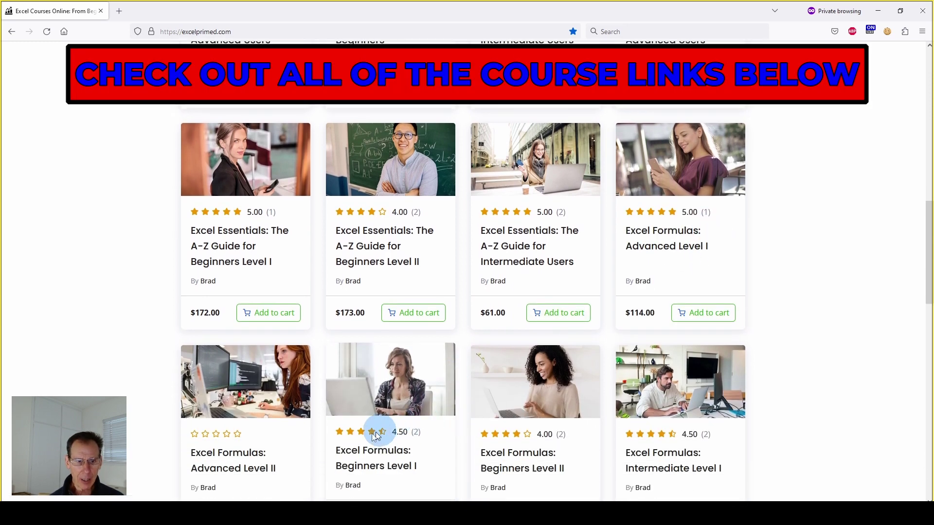
pyautogui.scroll(-1, 498, 423)
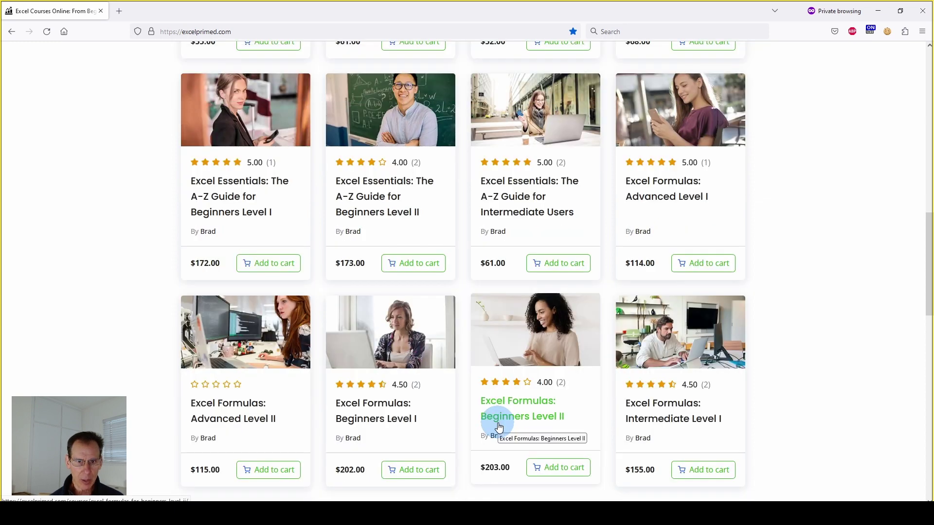
pyautogui.scroll(6, 498, 427)
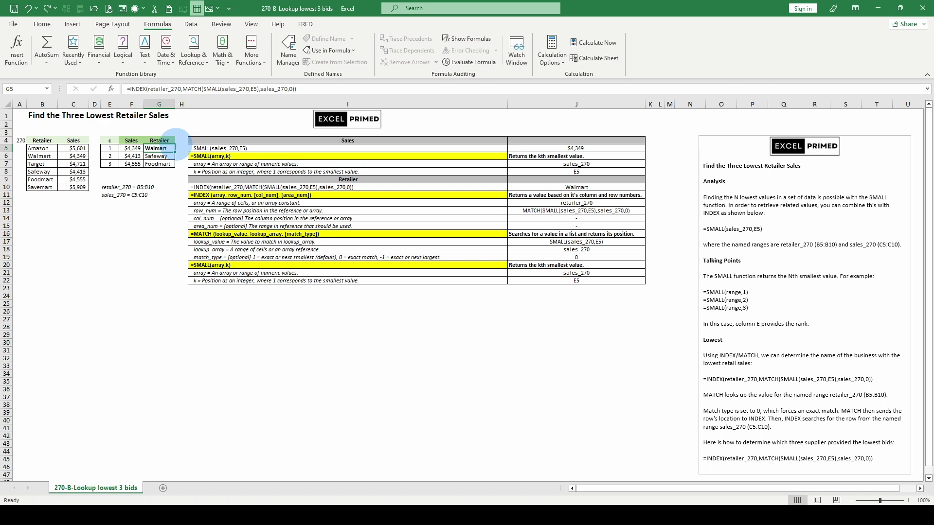
# Step: Back in Excel, highlight the SMALL expression that serves as MATCH's lookup_value in the G5 formula
pyautogui.click(215, 89)
pyautogui.click(215, 104)
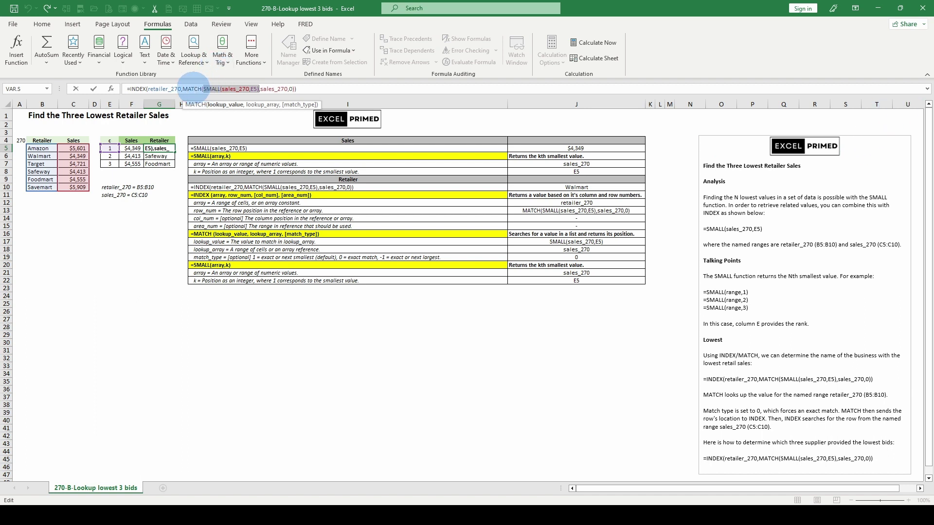
pyautogui.rightClick(200, 88)
pyautogui.press('Escape')
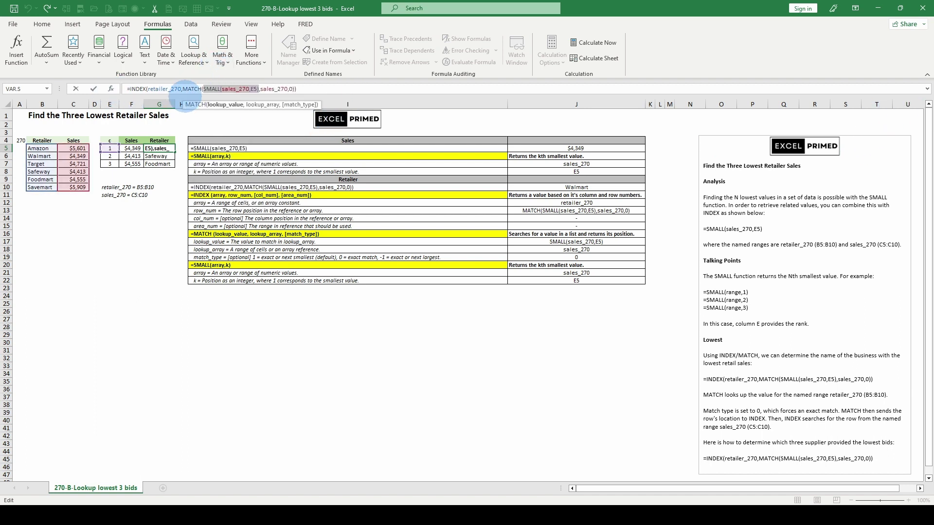
# Step: Try to evaluate only the lookup_value part of the G5 formula in place, discarding each converted result
pyautogui.click(214, 89)
pyautogui.press('F9')
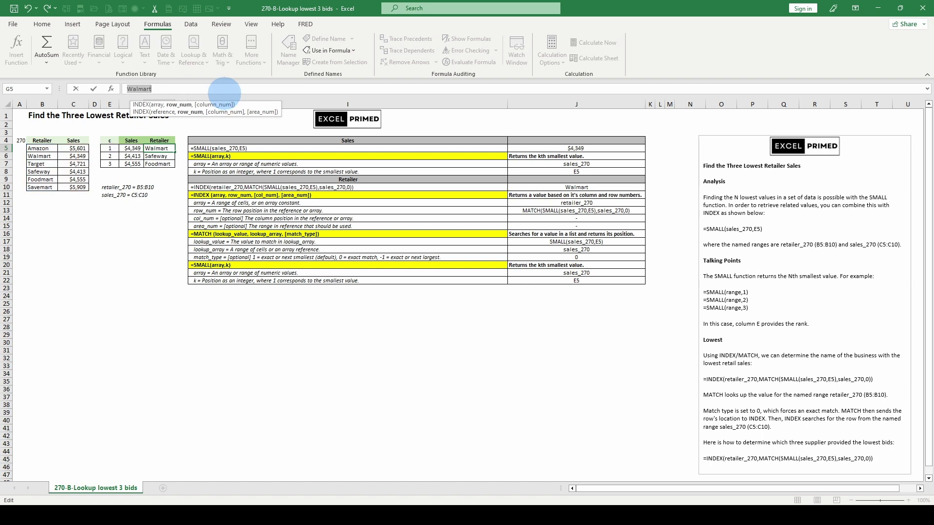
pyautogui.press('Escape')
pyautogui.click(205, 88)
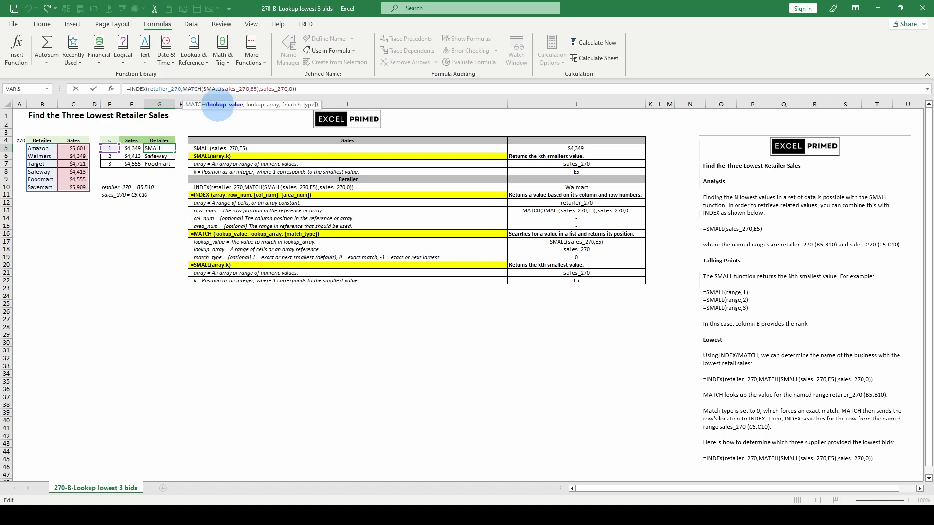
pyautogui.press('F9')
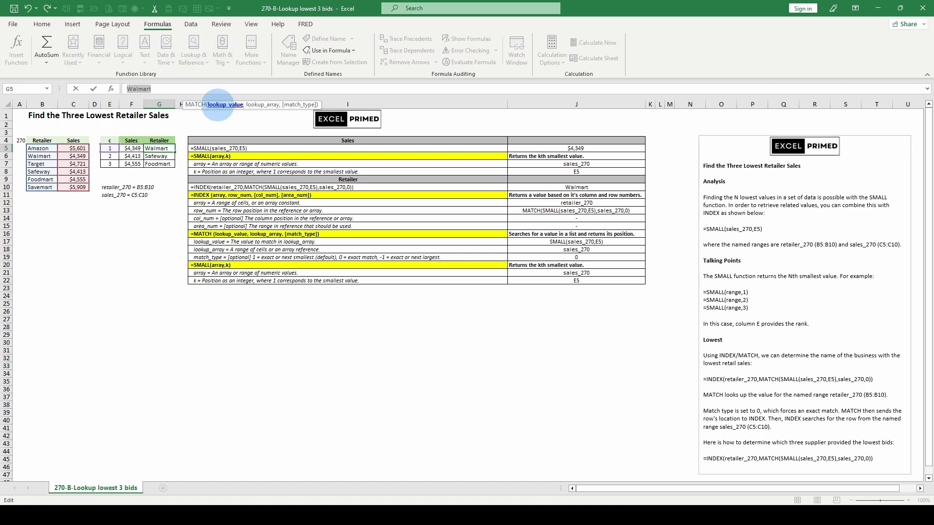
pyautogui.press('Escape')
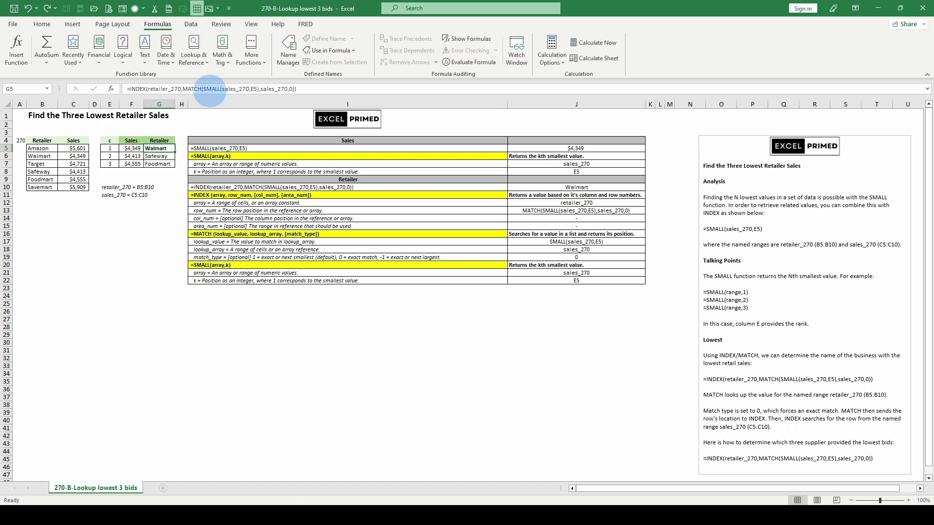
# Step: Evaluate the MATCH expression used as INDEX's row_num in the G5 formula, compare it with retailer_270, and discard the edit
pyautogui.click(217, 89)
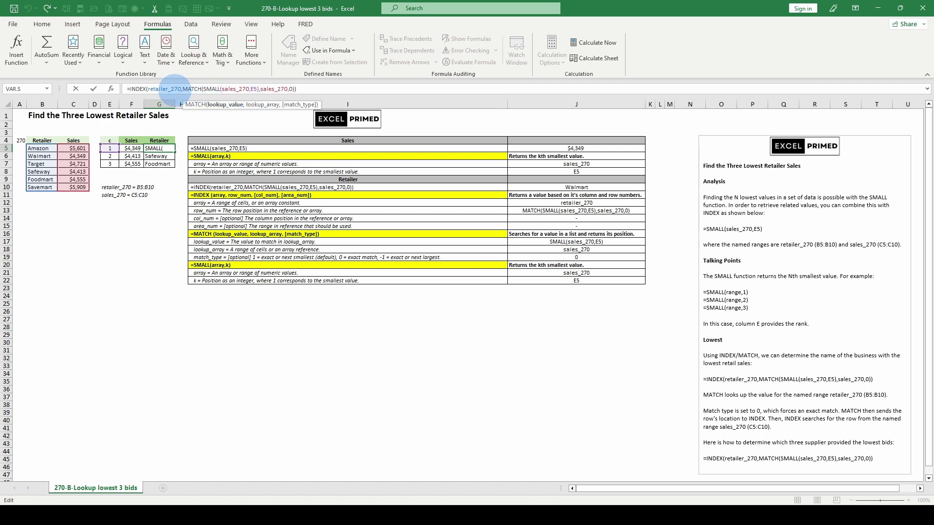
pyautogui.click(174, 89)
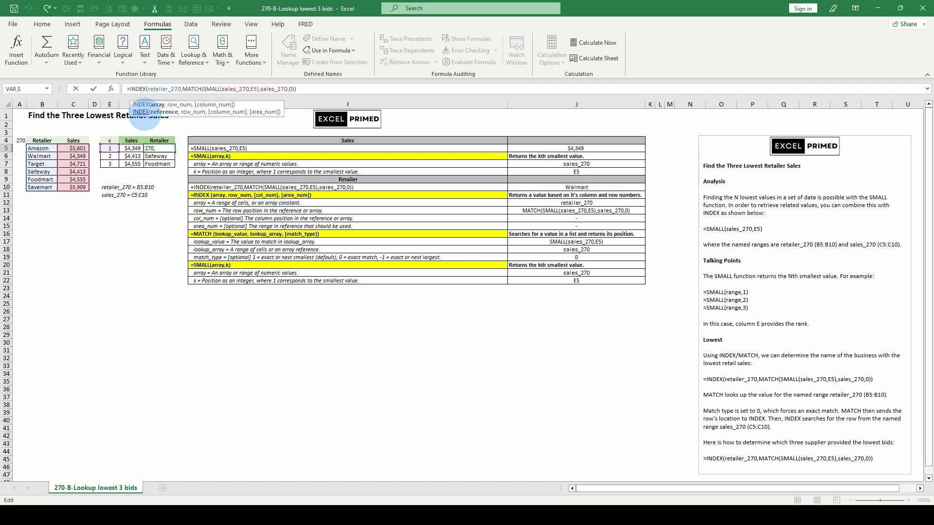
pyautogui.click(190, 112)
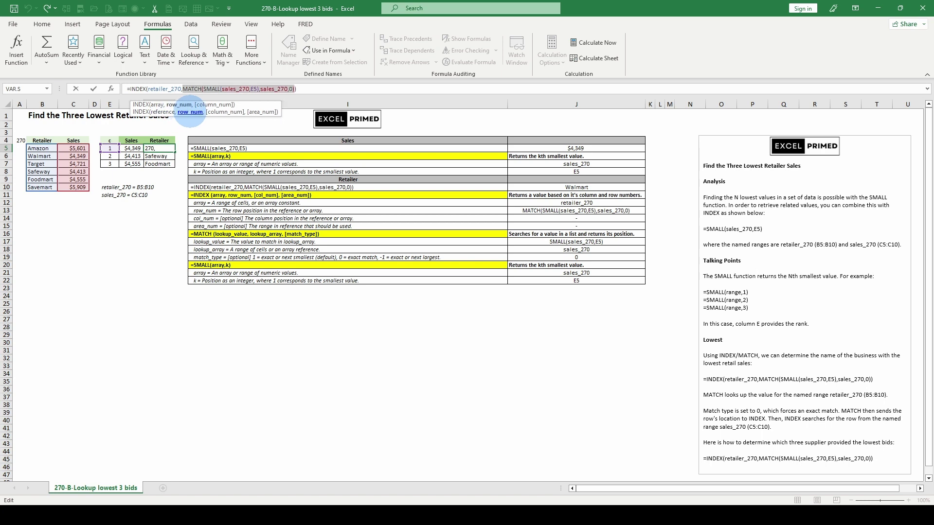
pyautogui.write('270,2')
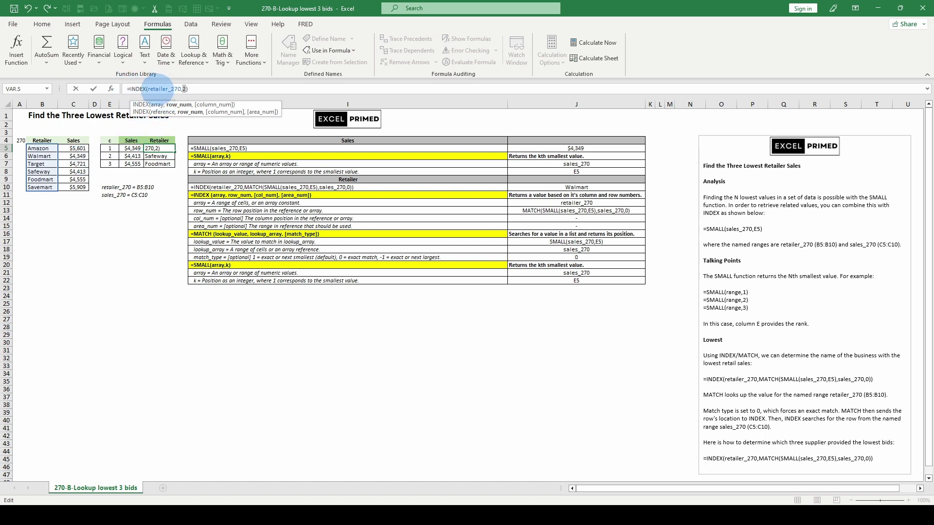
pyautogui.click(158, 89)
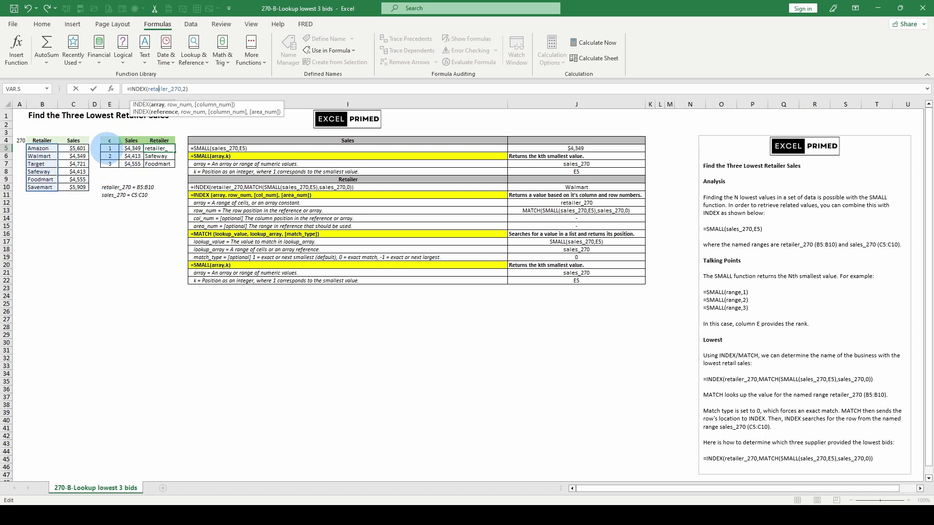
pyautogui.press('Escape')
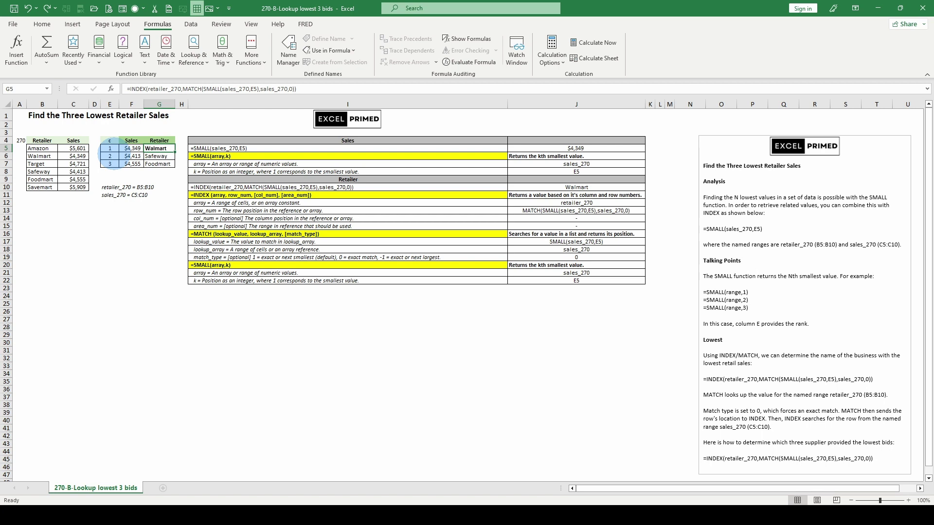
# Step: Apply italic formatting to the retailer result in cell G5
pyautogui.hotkey('ctrl', 'i')
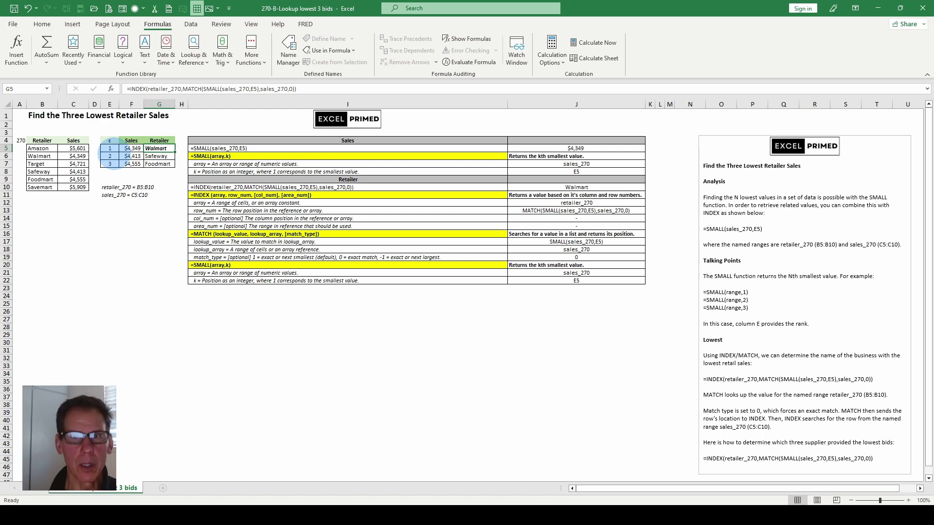